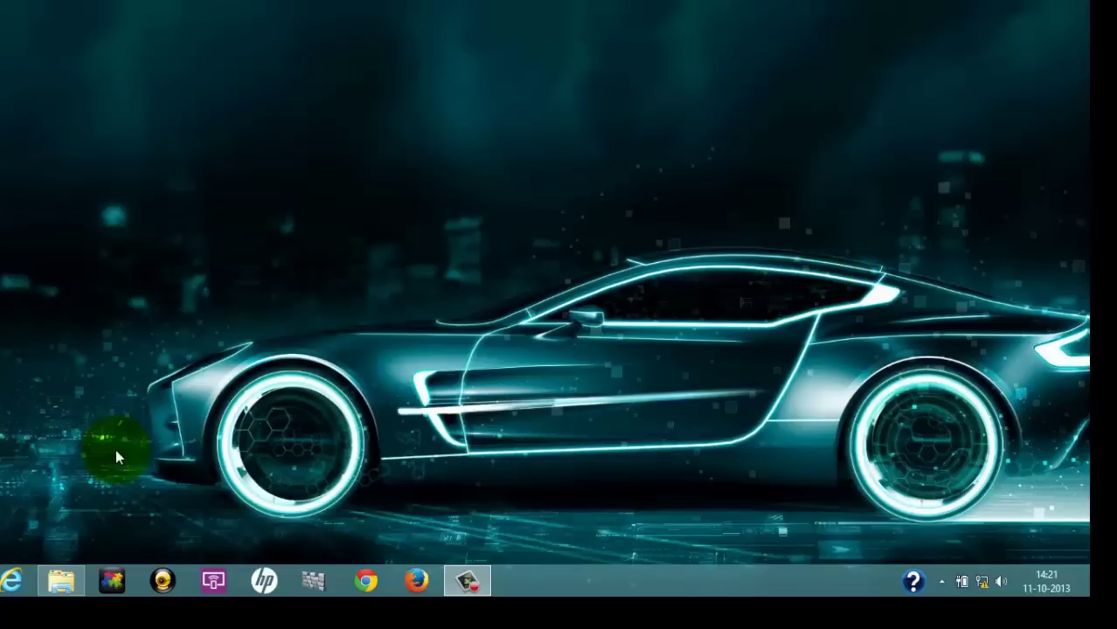
Step: Refresh the desktop, then open and close the Network and Sharing Center from the network tray icon
left_click(7, 584)
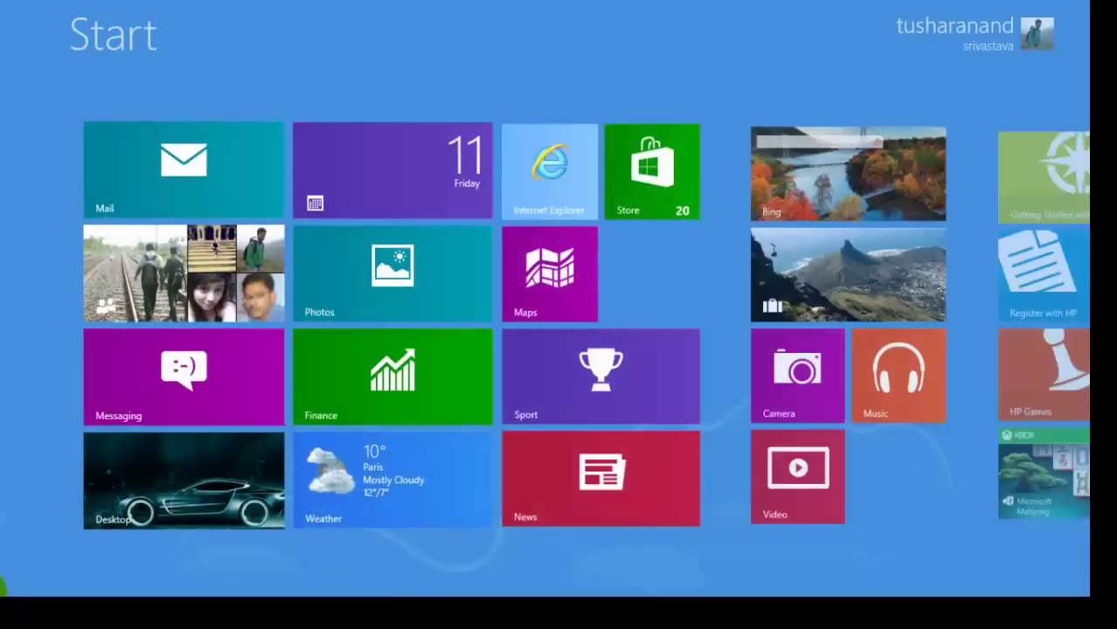
left_click(121, 499)
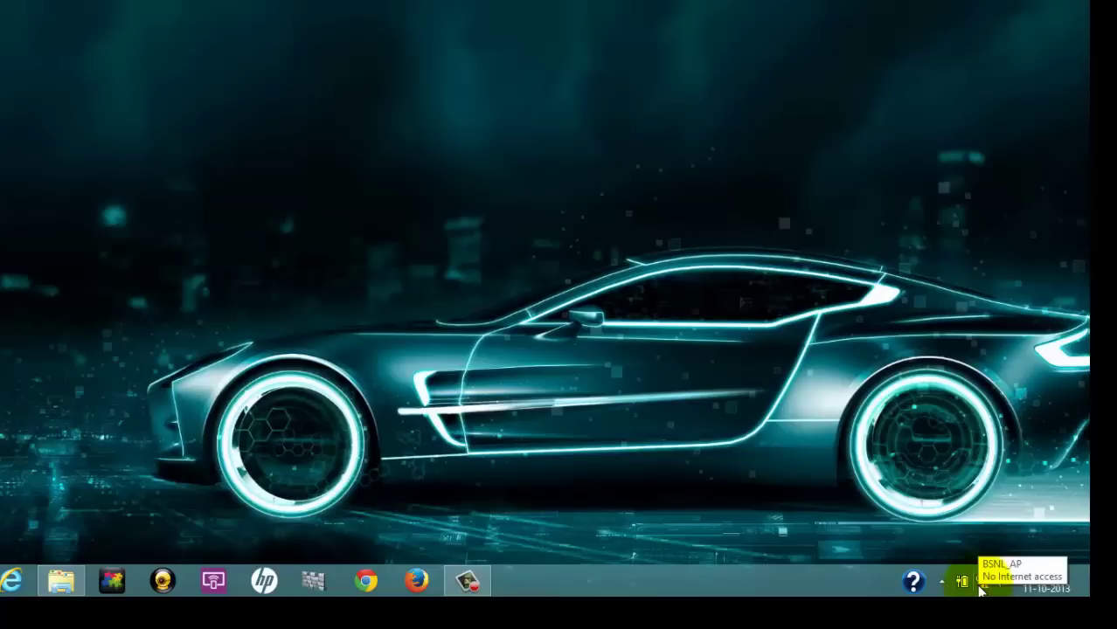
right_click(878, 475)
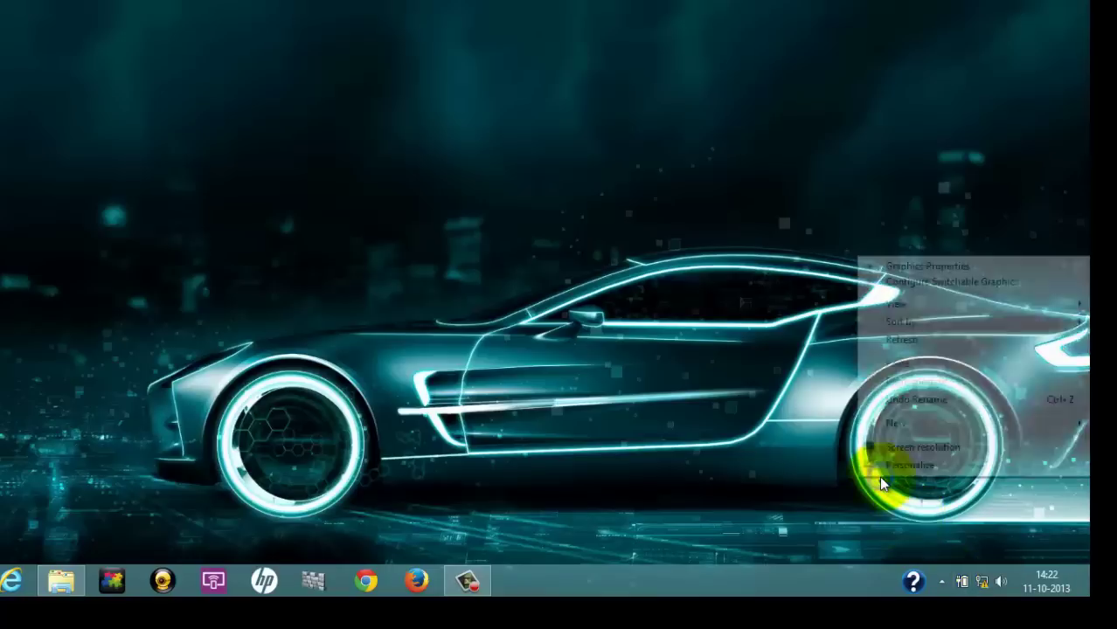
left_click(912, 339)
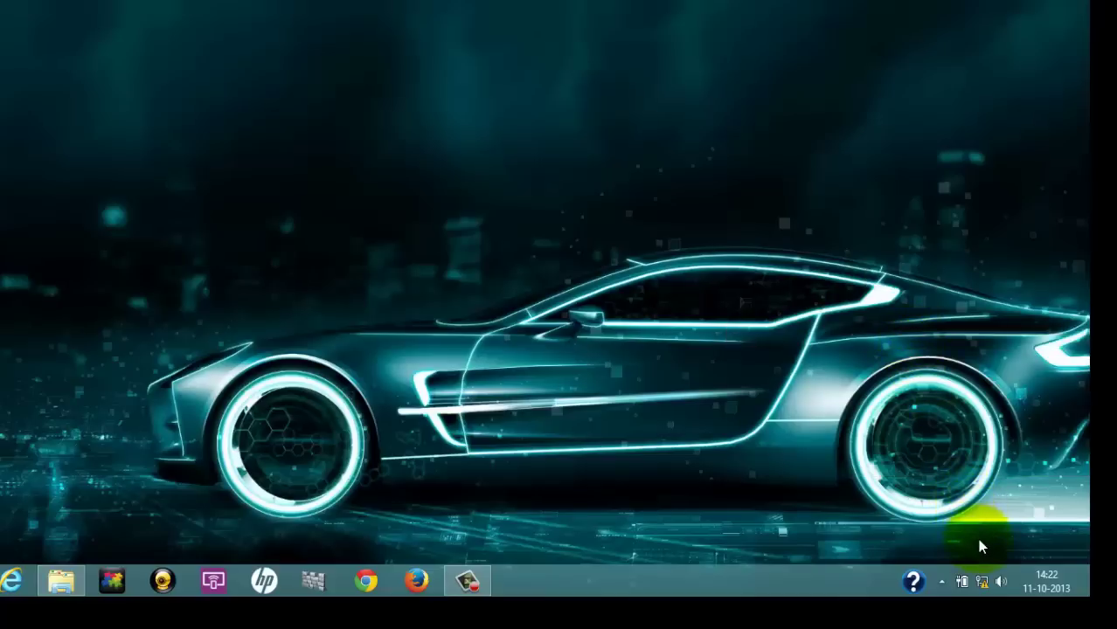
mouse_move(982, 579)
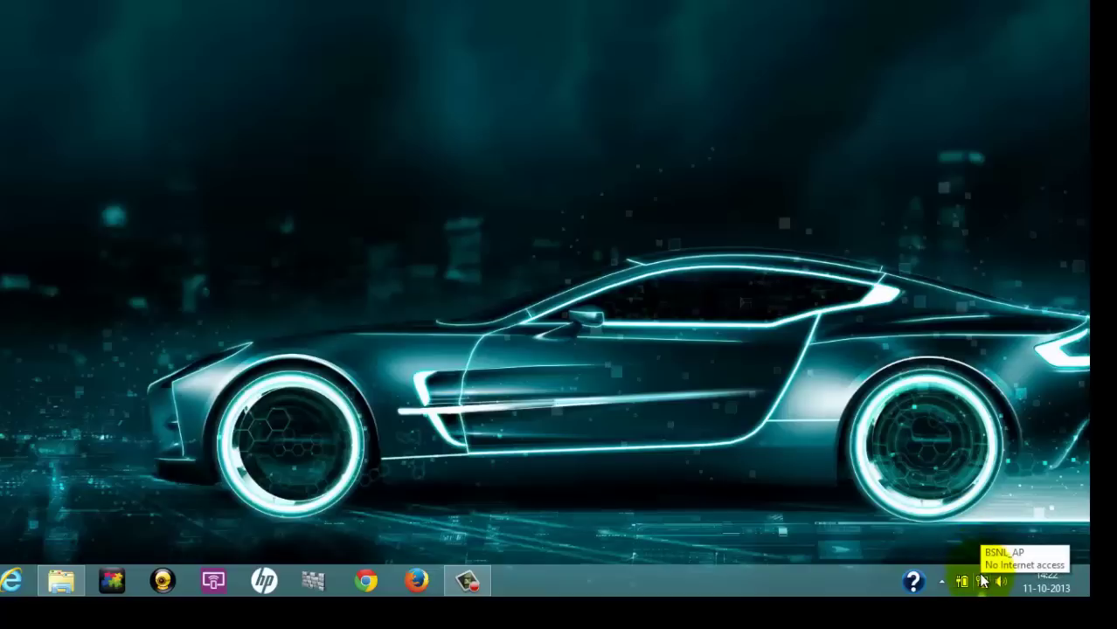
right_click(983, 579)
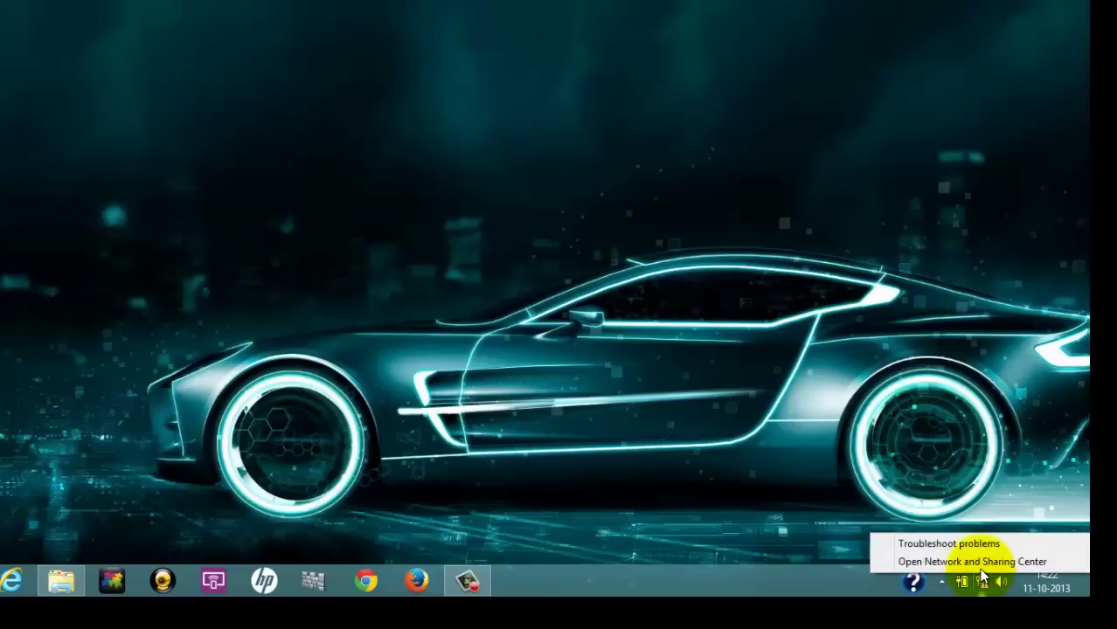
left_click(977, 564)
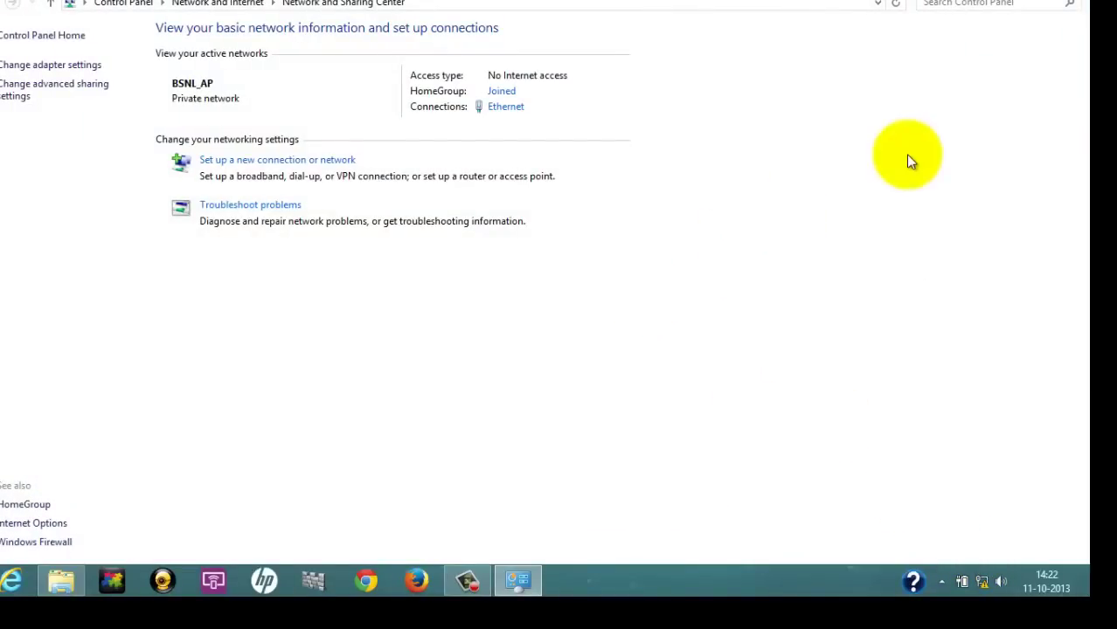
left_click(1083, 3)
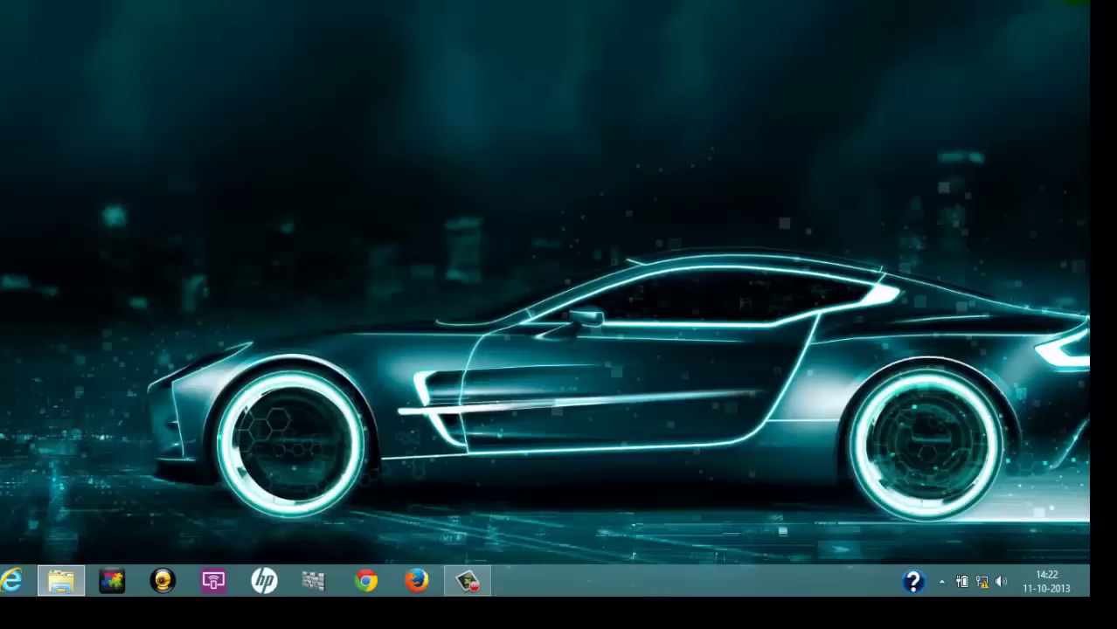
Step: Reach the network adapter list via File Explorer, Computer, Control Panel and Network and Internet
left_click(62, 578)
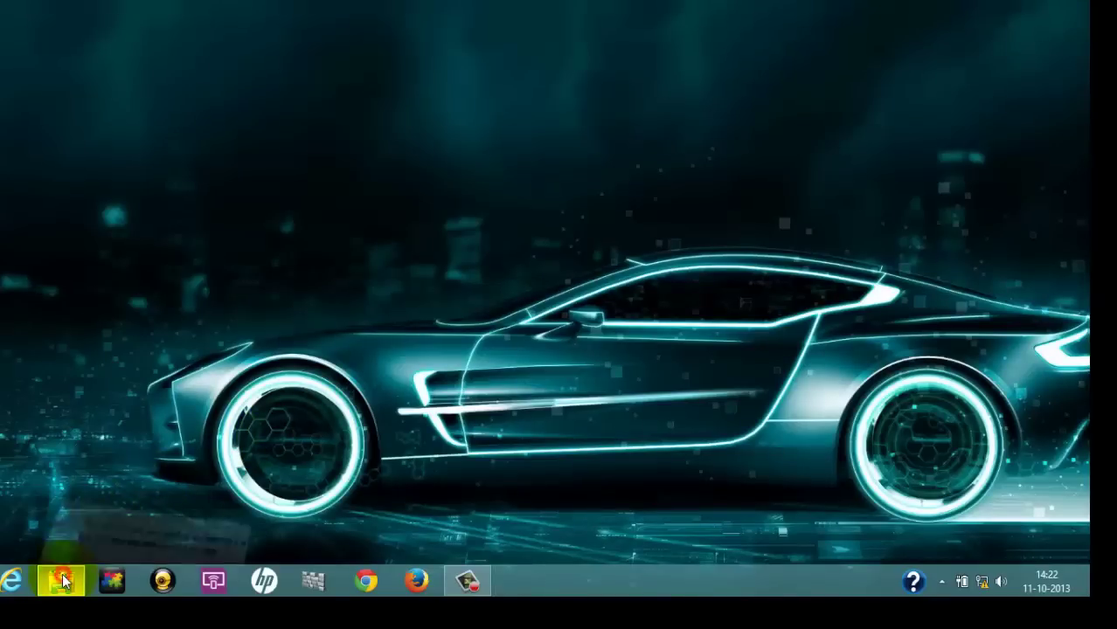
left_click(45, 389)
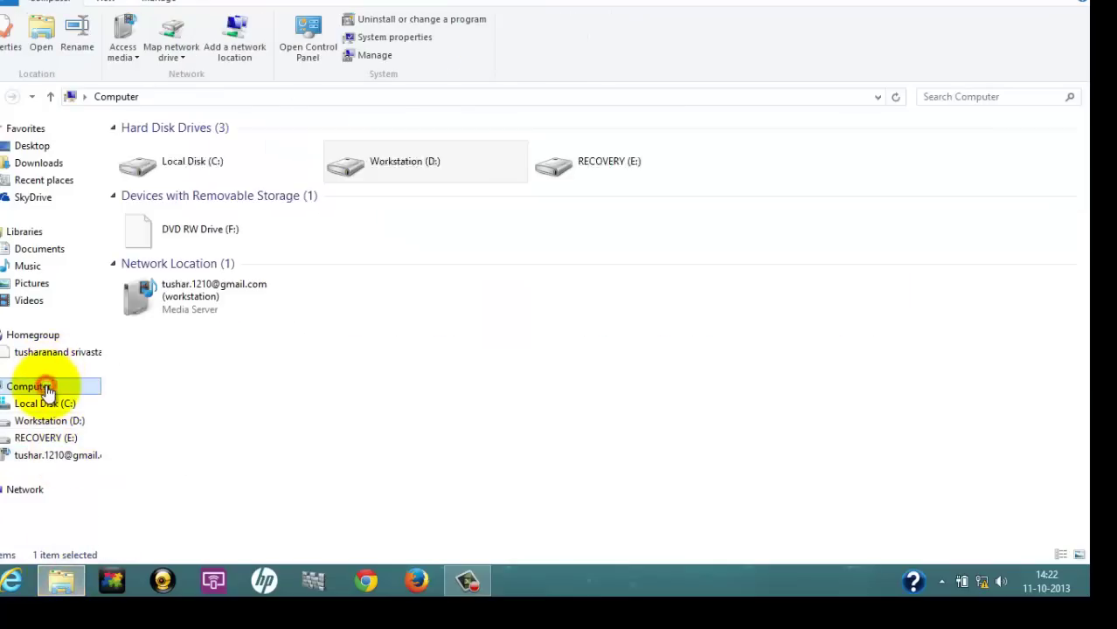
left_click(290, 45)
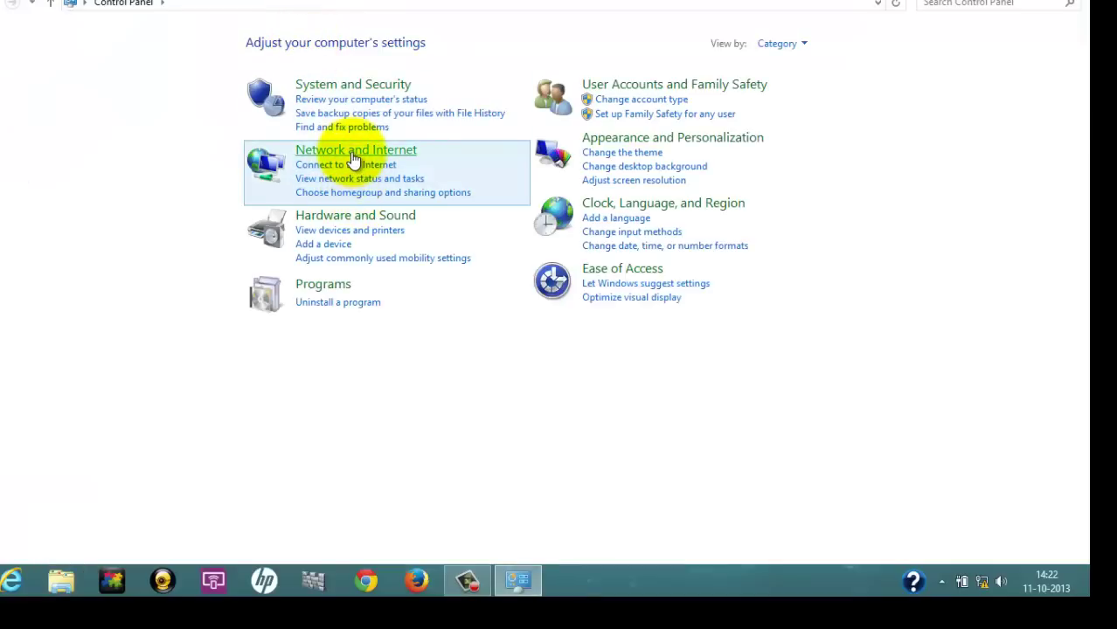
left_click(350, 152)
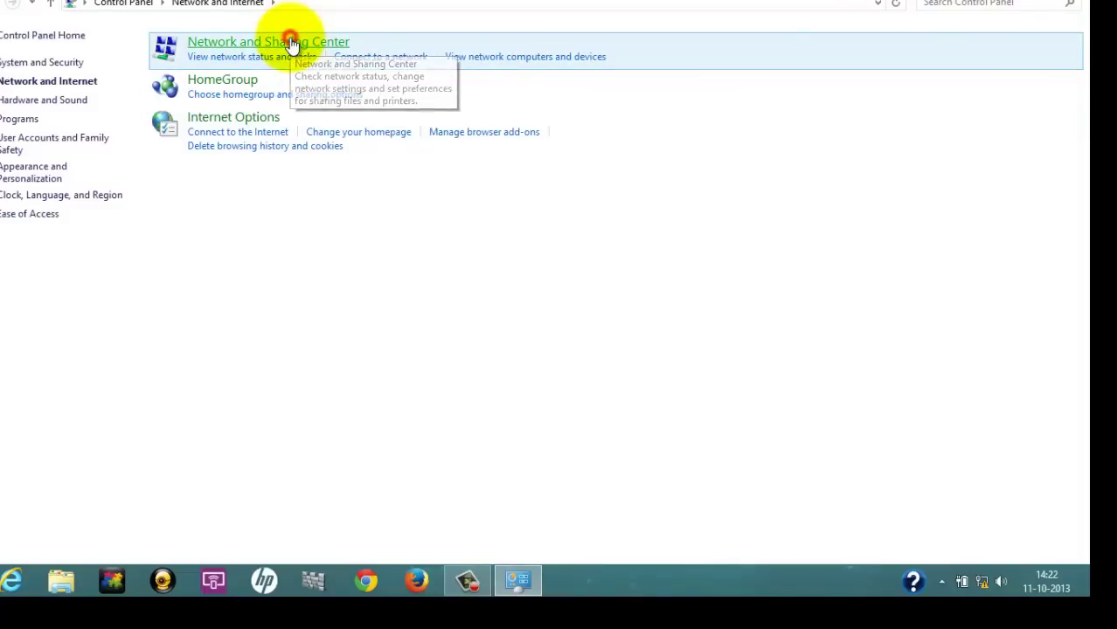
left_click(291, 42)
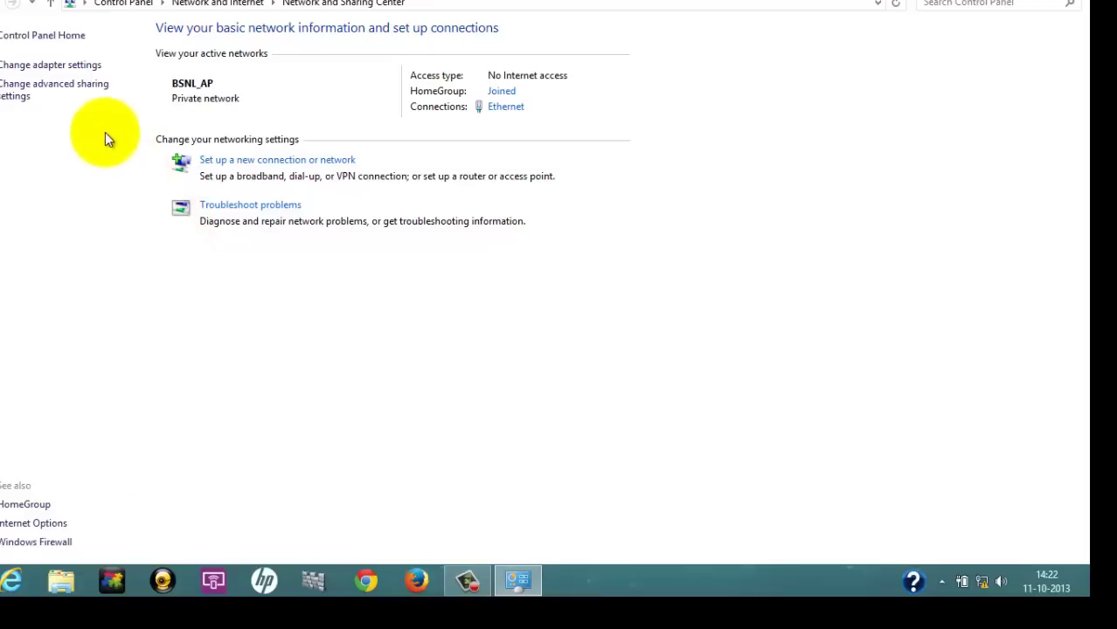
left_click(66, 75)
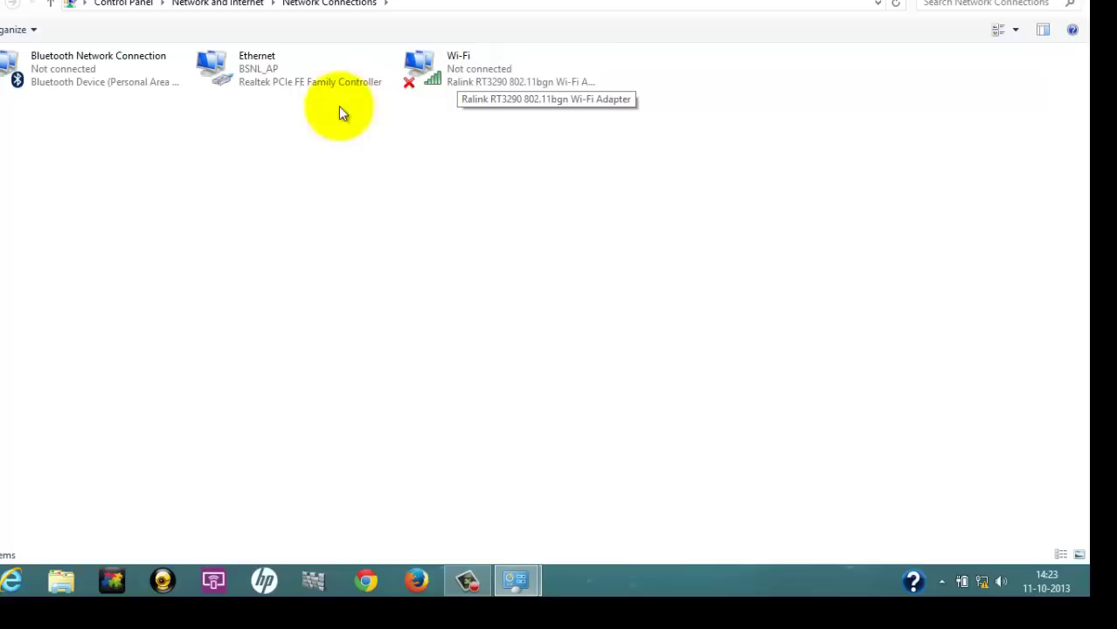
Step: Open the Ethernet connection's status window and then its Realtek adapter Properties dialog
right_click(269, 73)
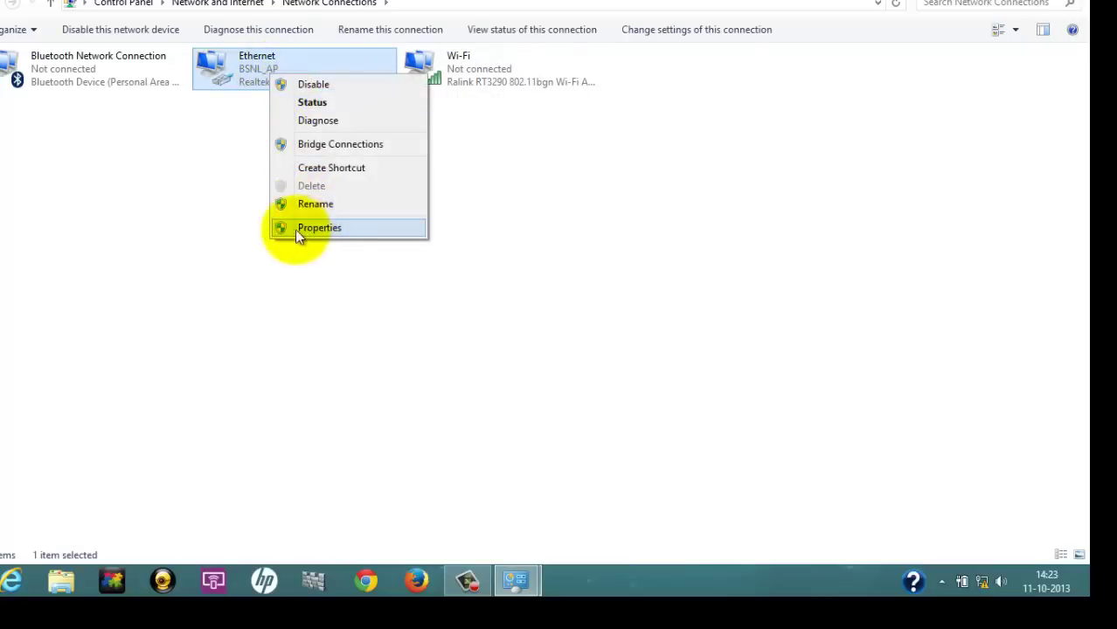
left_click(218, 242)
left_click(220, 242)
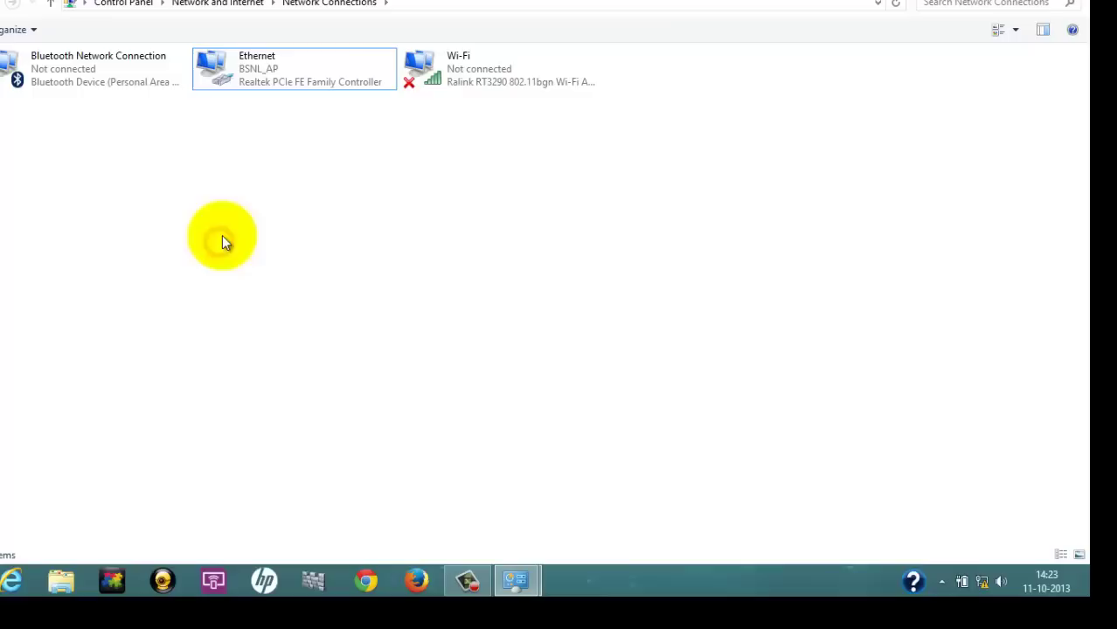
left_click(276, 81)
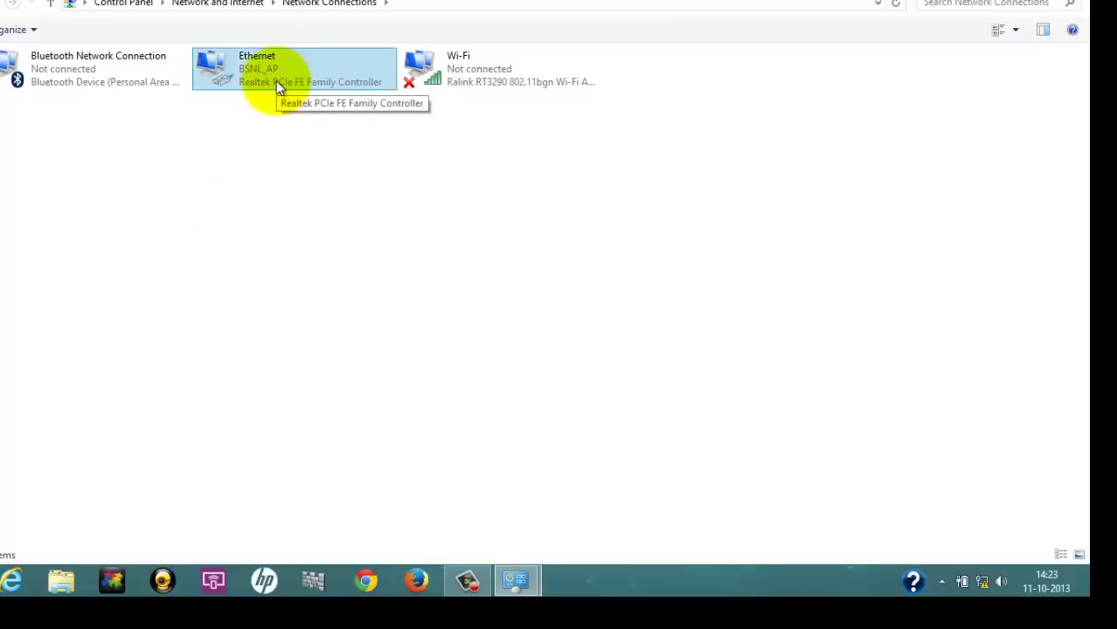
double_click(276, 80)
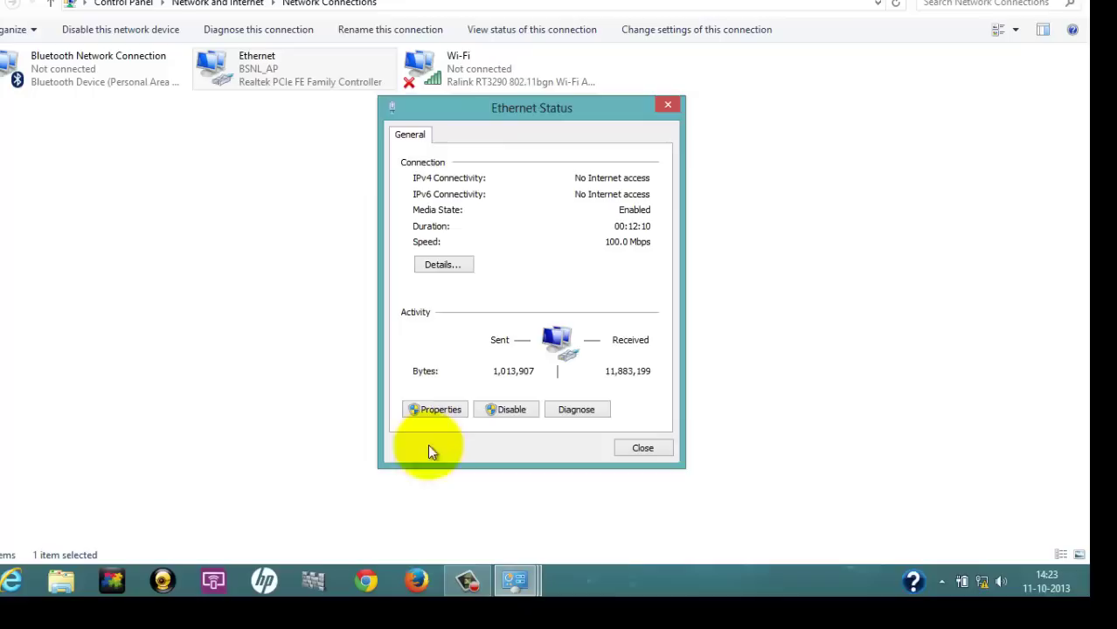
left_click(424, 410)
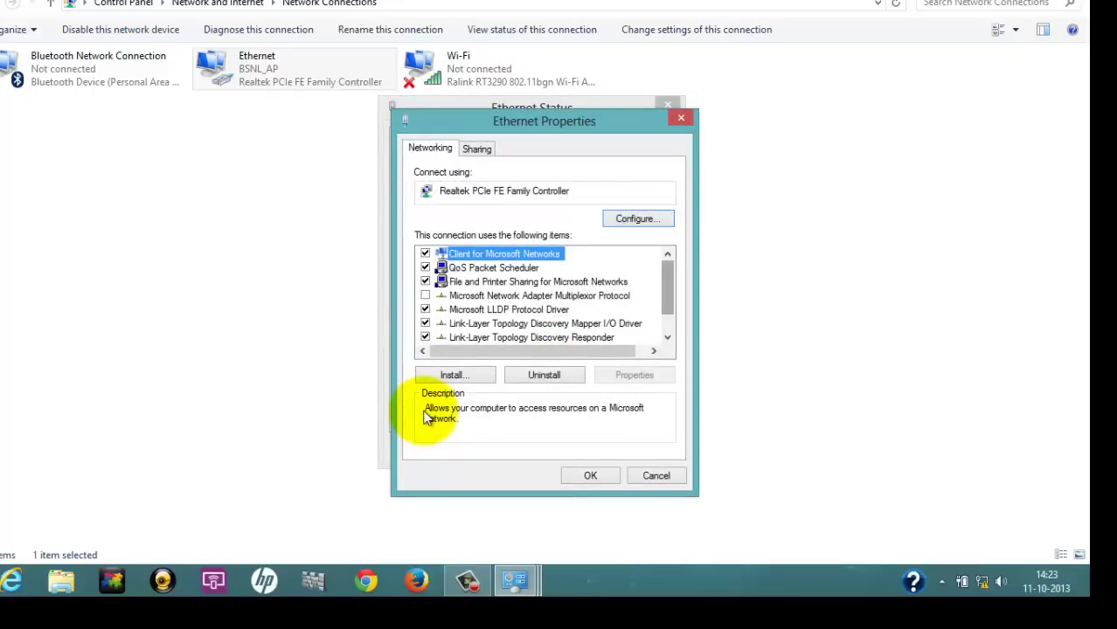
Step: Select Internet Protocol Version 4 (TCP/IPv4) in Ethernet Properties and open its settings
scroll(425, 418, "down", 1)
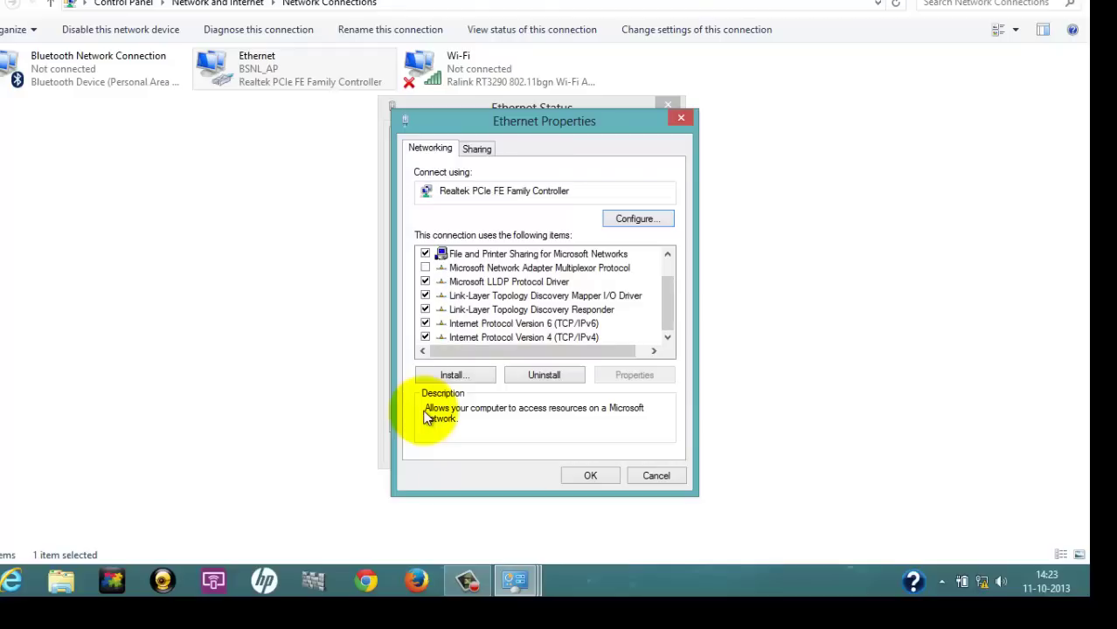
key("End")
key("alt+r")
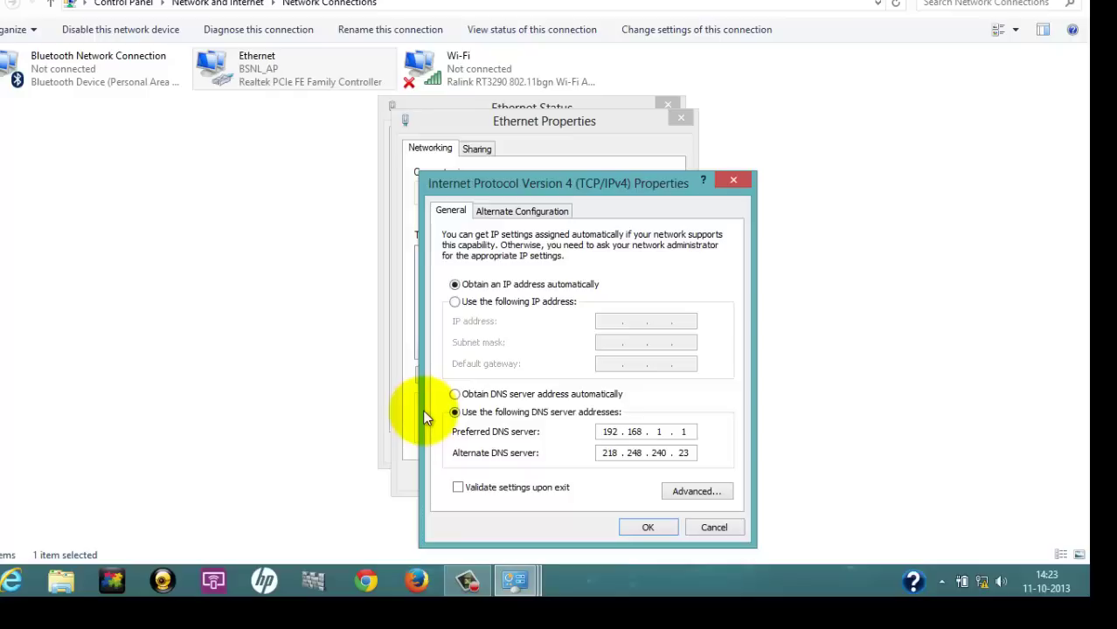
Step: Clear the old DNS entries by going automatic, then choose 'Use the following IP address'
key("alt+b")
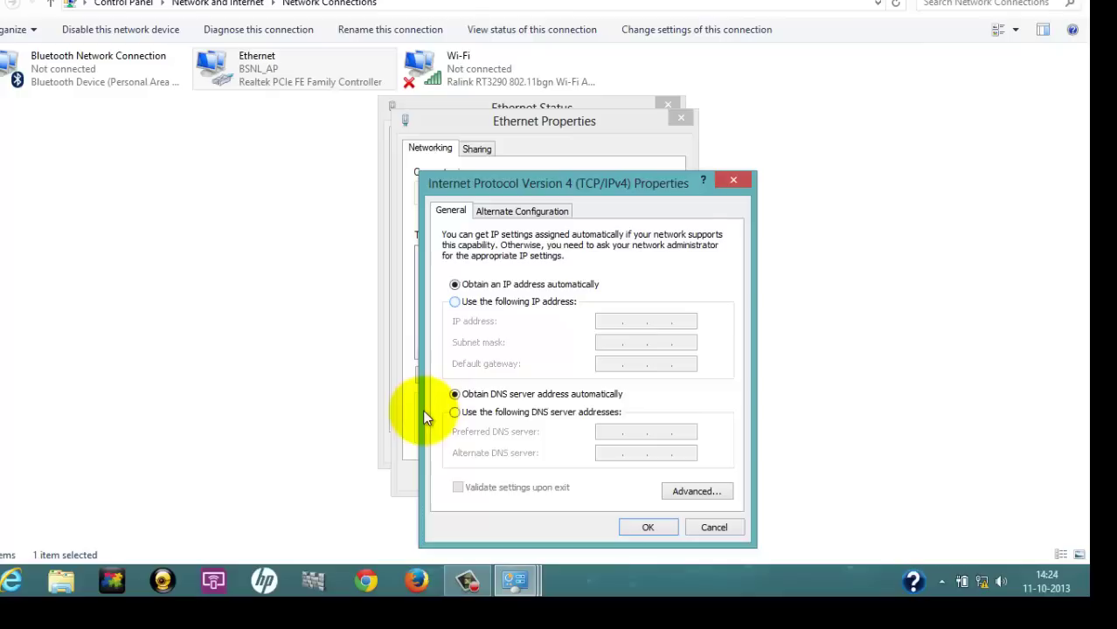
key("alt+s")
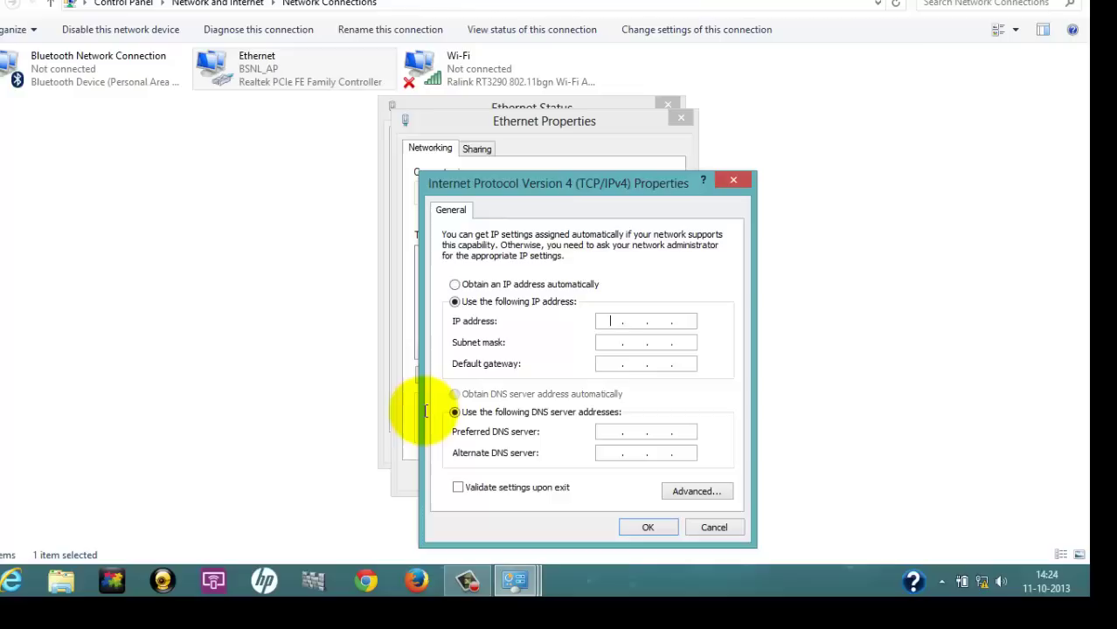
Step: Enter IP 192.168.1.101, mask 255.255.255.0, gateway/DNS 192.168.1.1, alternate DNS 218.248.240.23, validating on exit
type("192 . 168 . 1 . 101")
key("Tab")
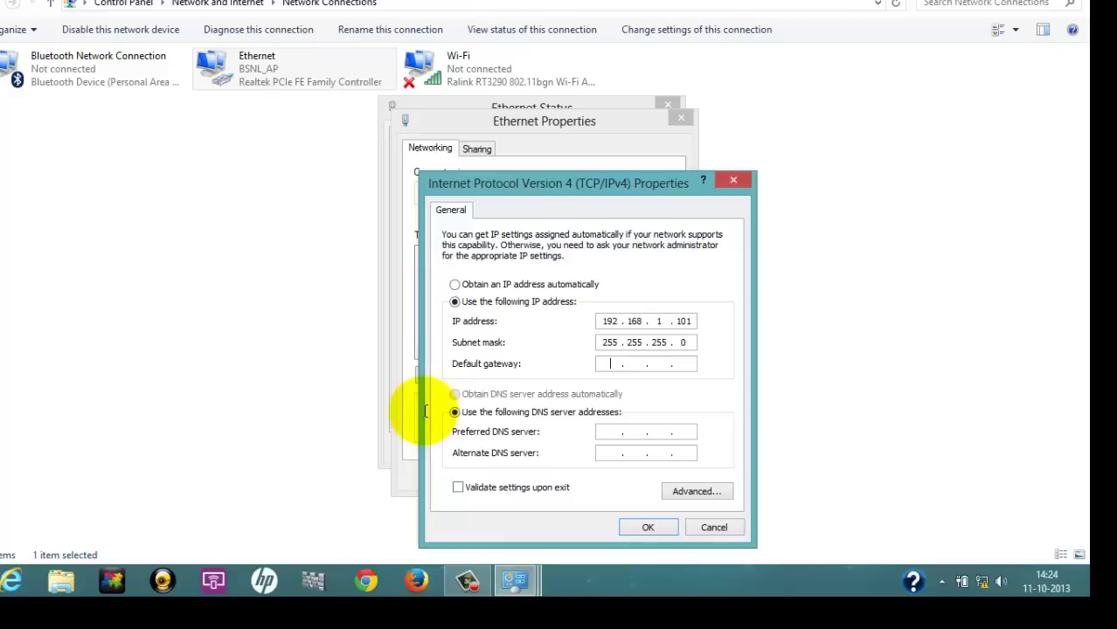
type("192 . 168 . 1 .")
type("1")
type("681.")
type("1.")
type("192")
type("1681.1")
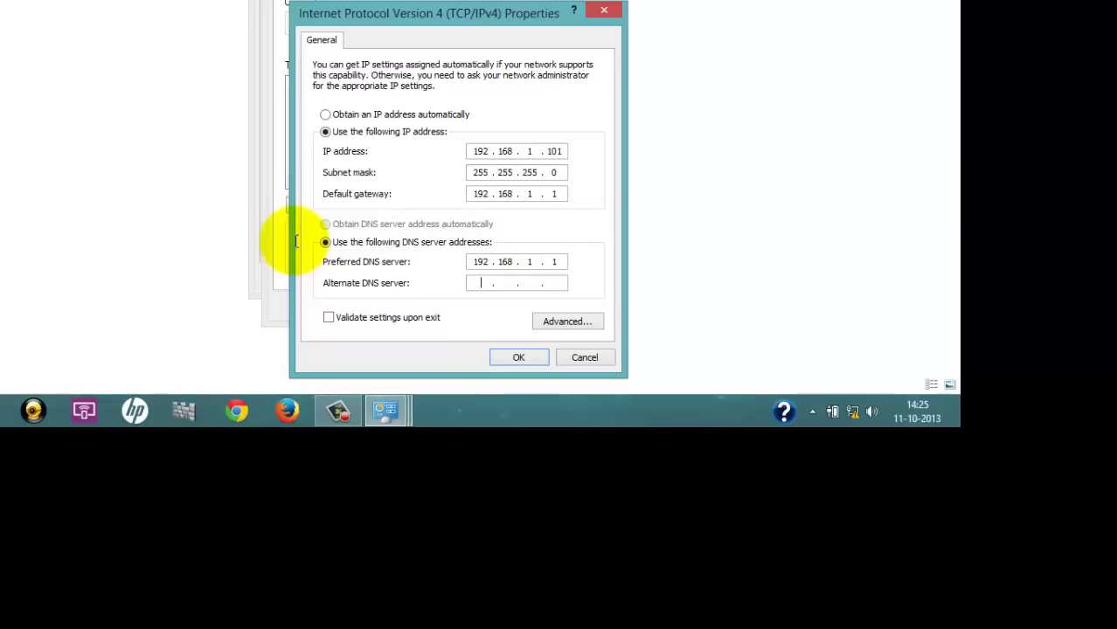
type("218 . 248 . 240 . 23")
key("Tab")
key("space")
key("Return")
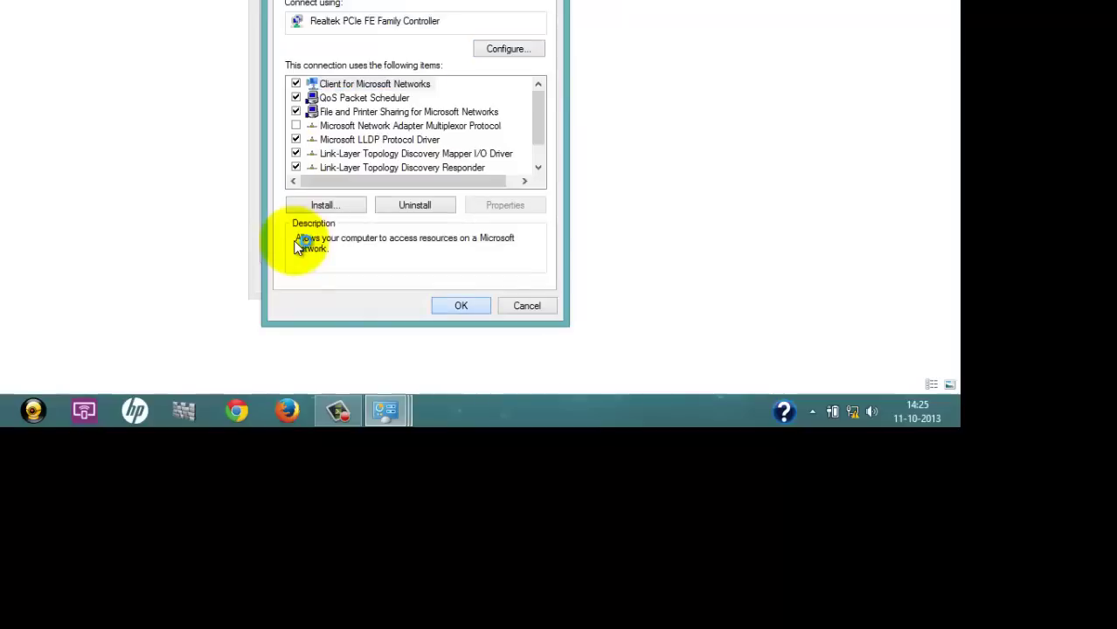
Step: Apply the Ethernet properties, close the diagnostics troubleshooter, and close the Ethernet Status window
key("Return")
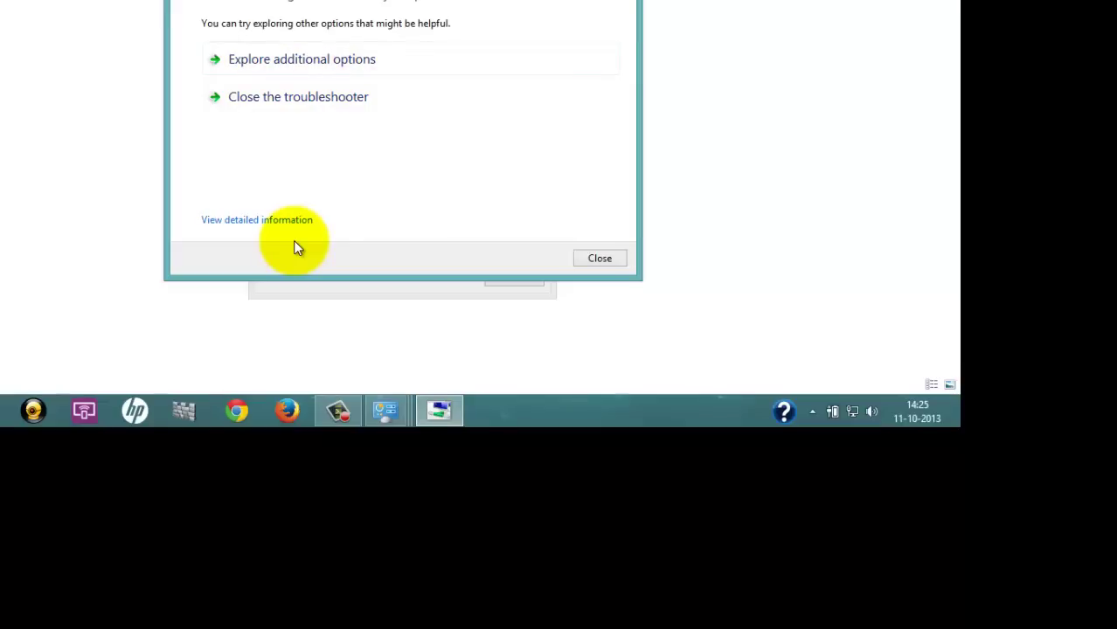
key("Tab")
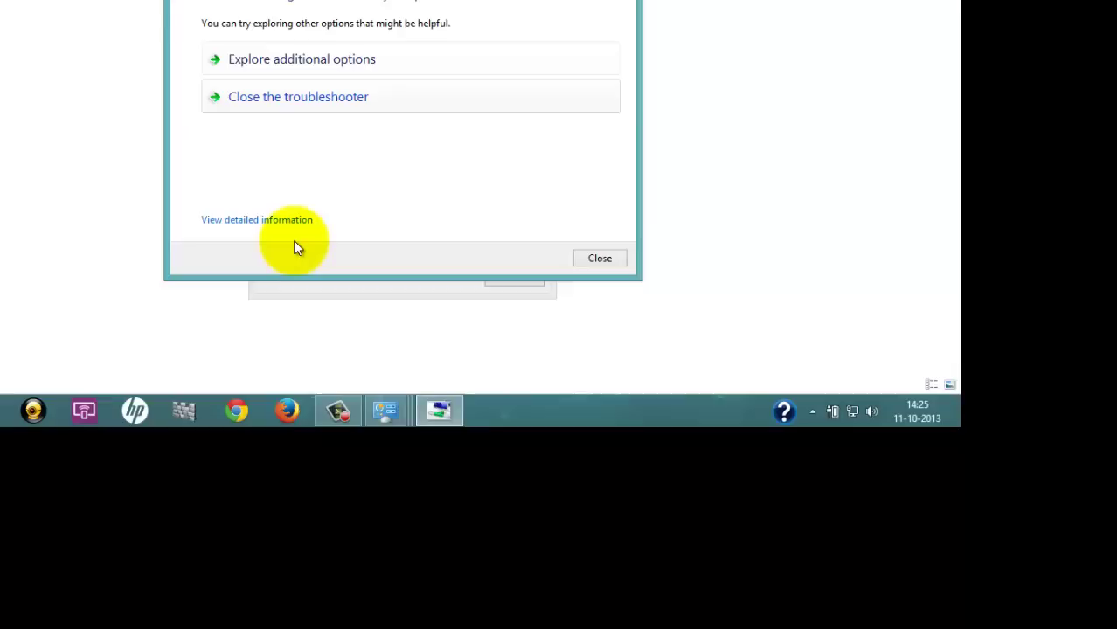
key("Return")
left_click(532, 276)
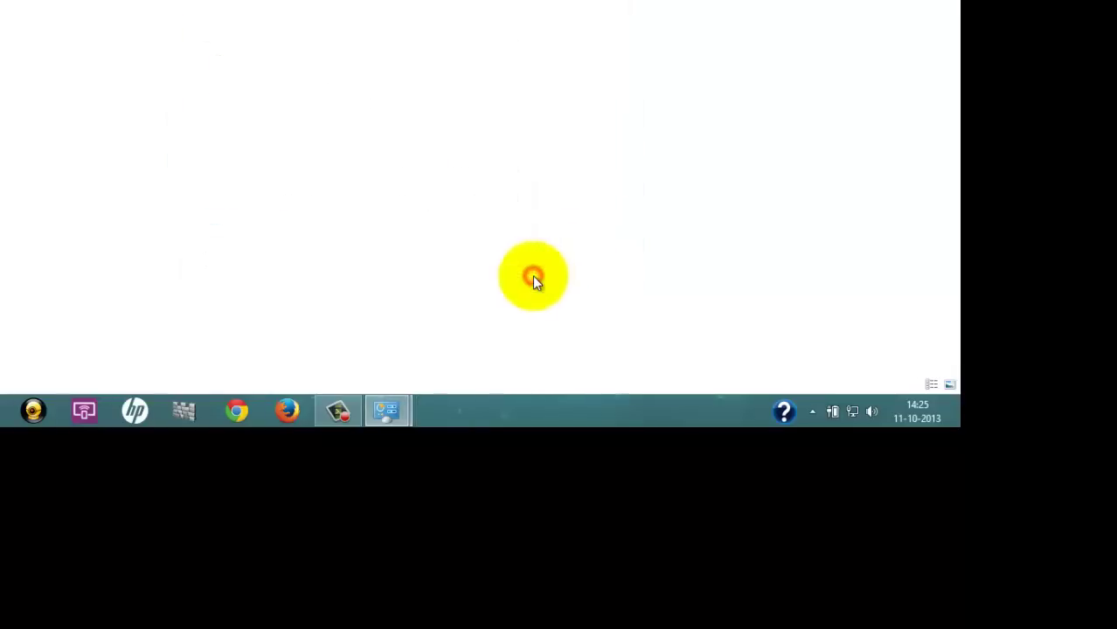
mouse_move(852, 411)
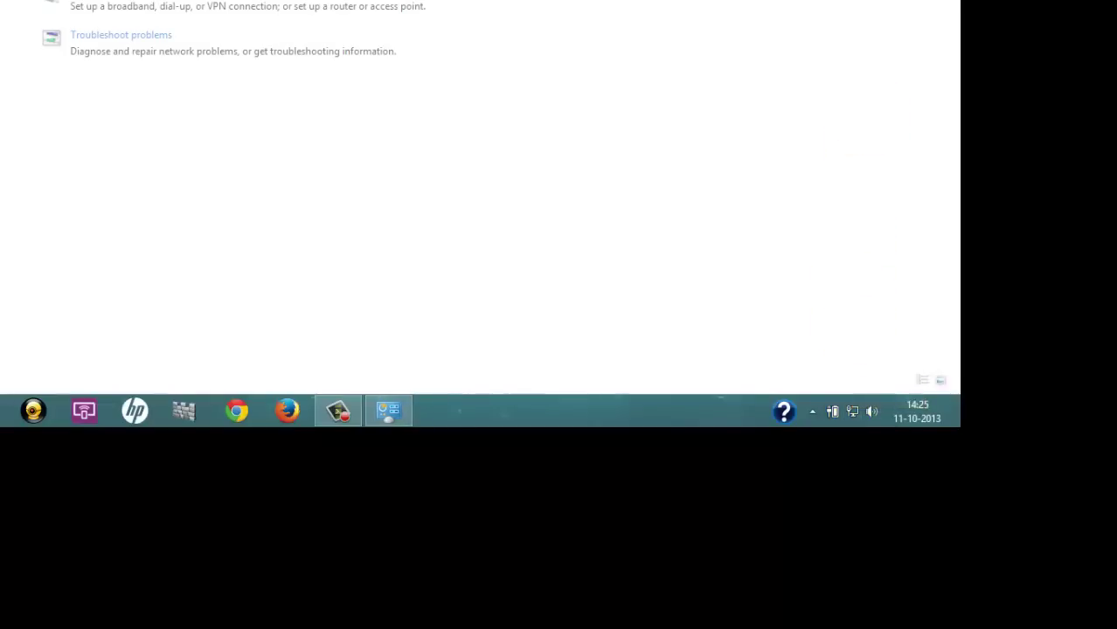
Step: Close the Network and Sharing Center and launch Firefox to test internet access
key("alt+F4")
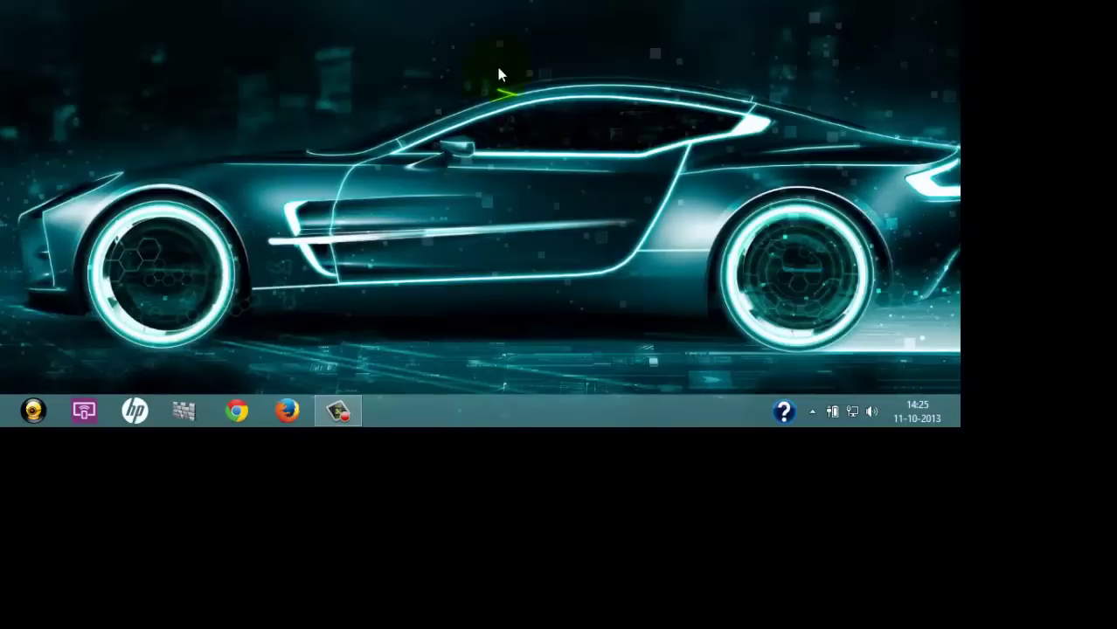
left_click(280, 412)
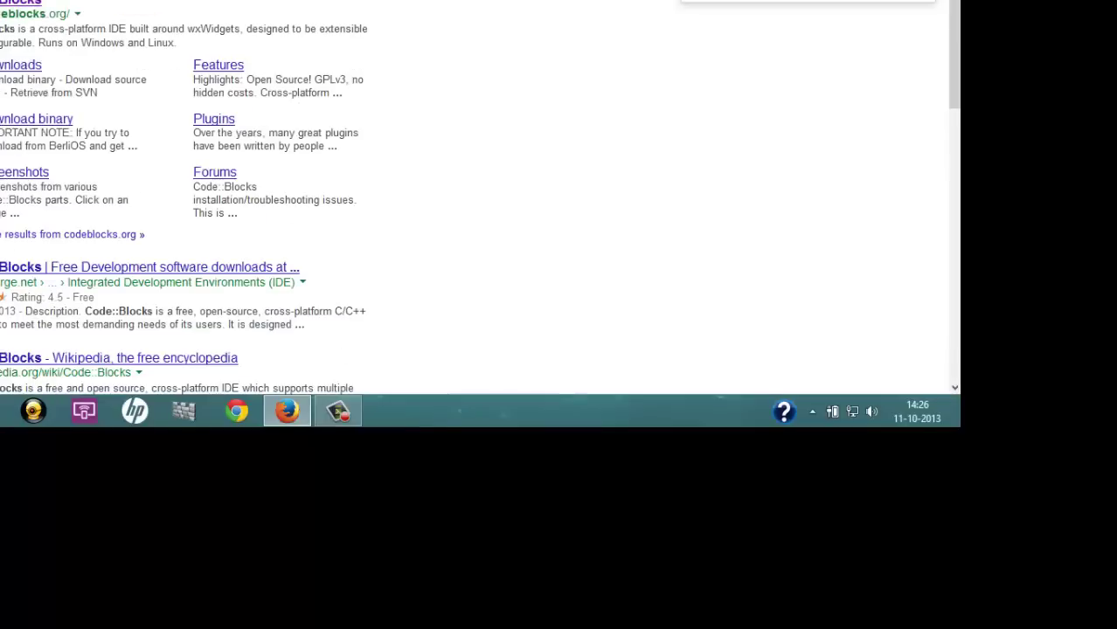
Step: Show the desktop, refresh it twice, and bring up the screen recorder's controls
key("super+d")
key("shift+F10")
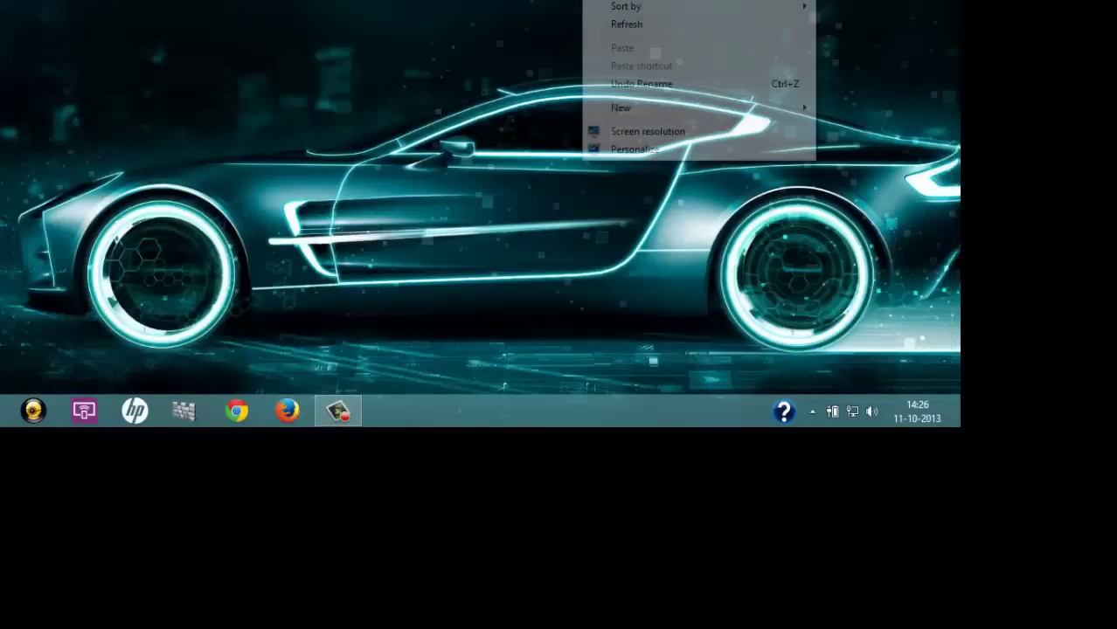
left_click(620, 24)
right_click(501, 12)
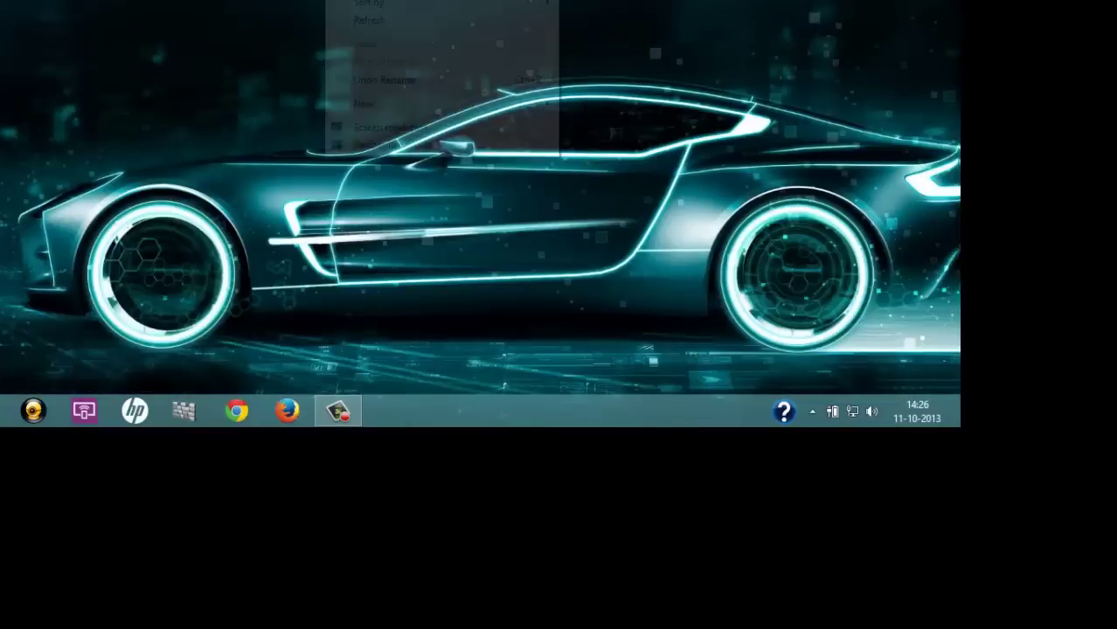
left_click(354, 19)
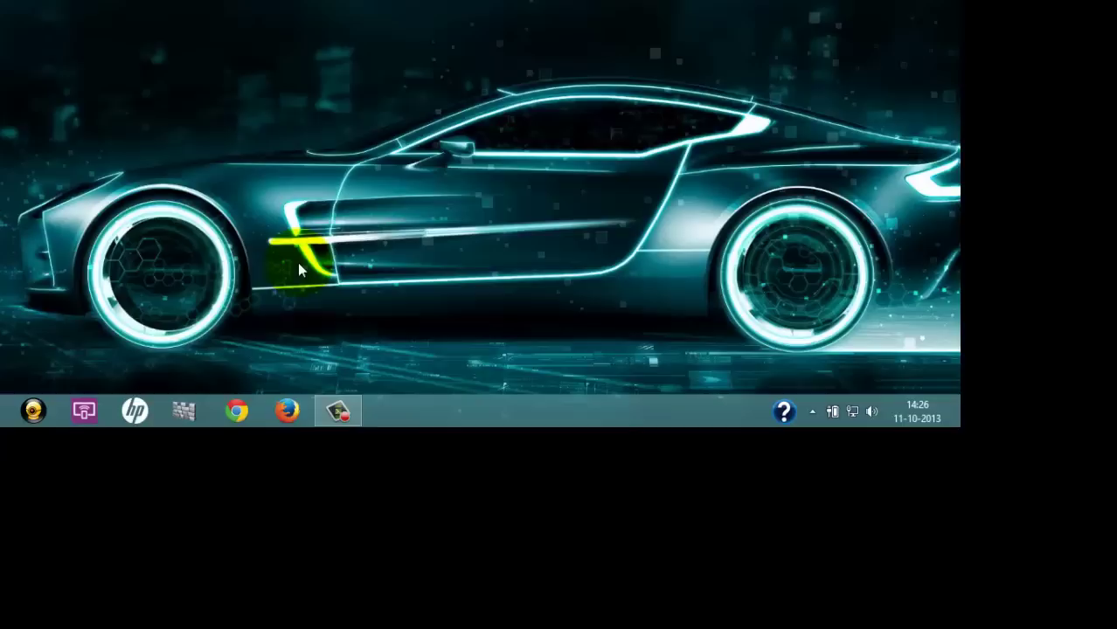
left_click(340, 406)
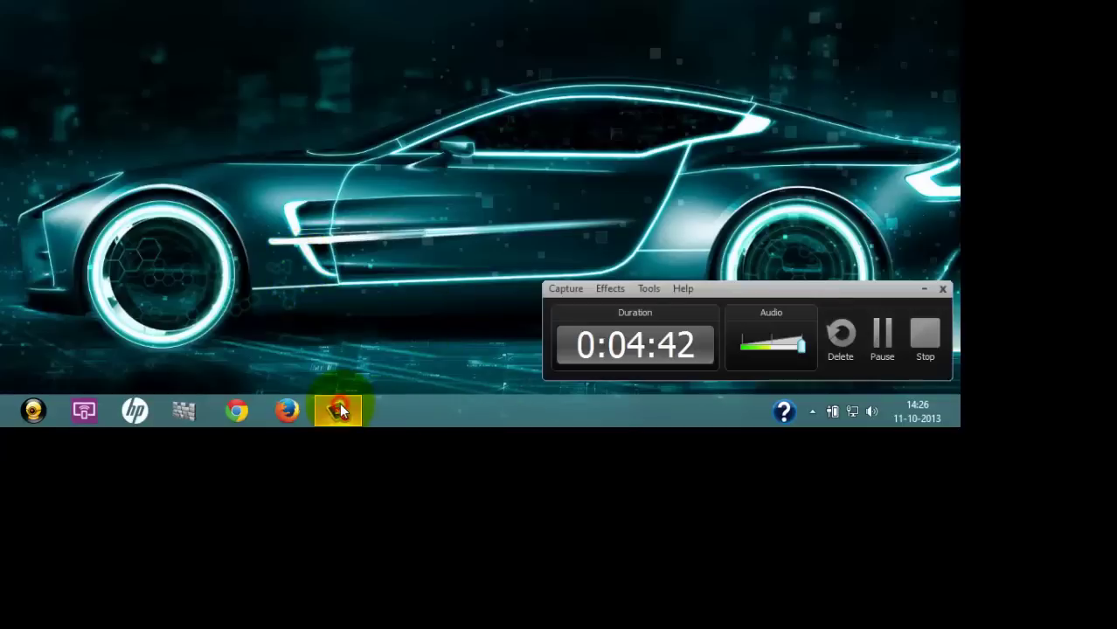